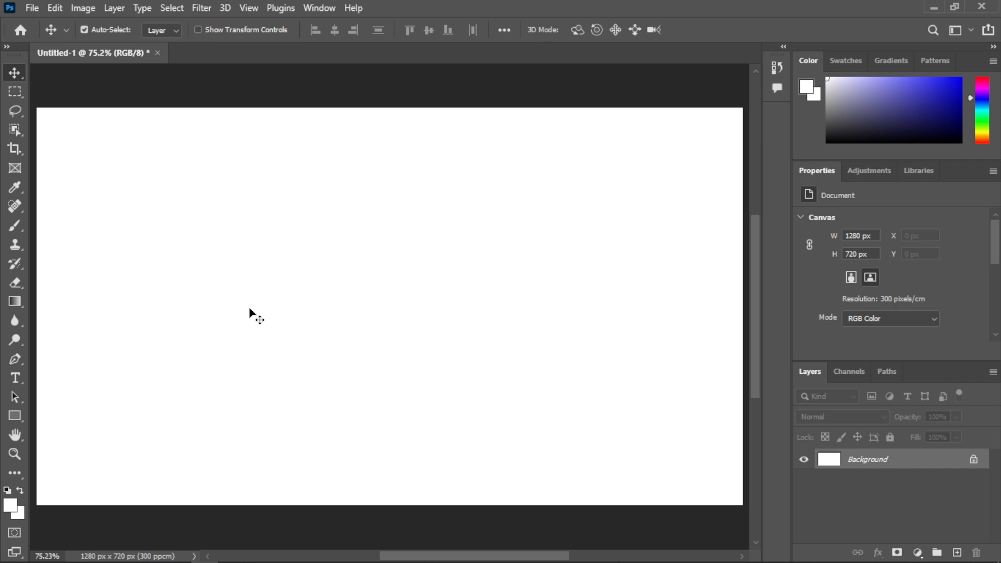
Add a text layer reading "MOTION" on the upper part of the white canvas
left_click(16, 379)
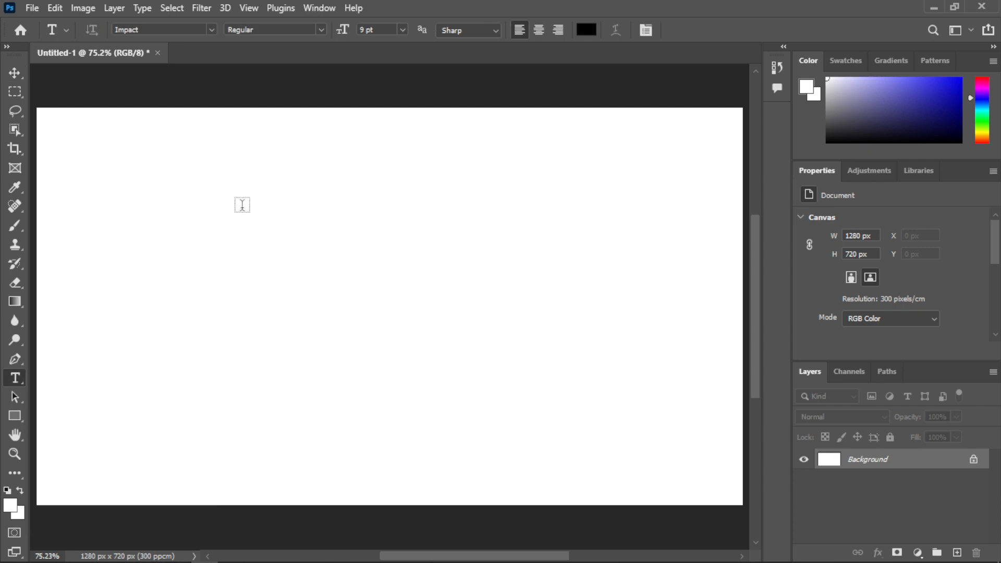
left_click(242, 205)
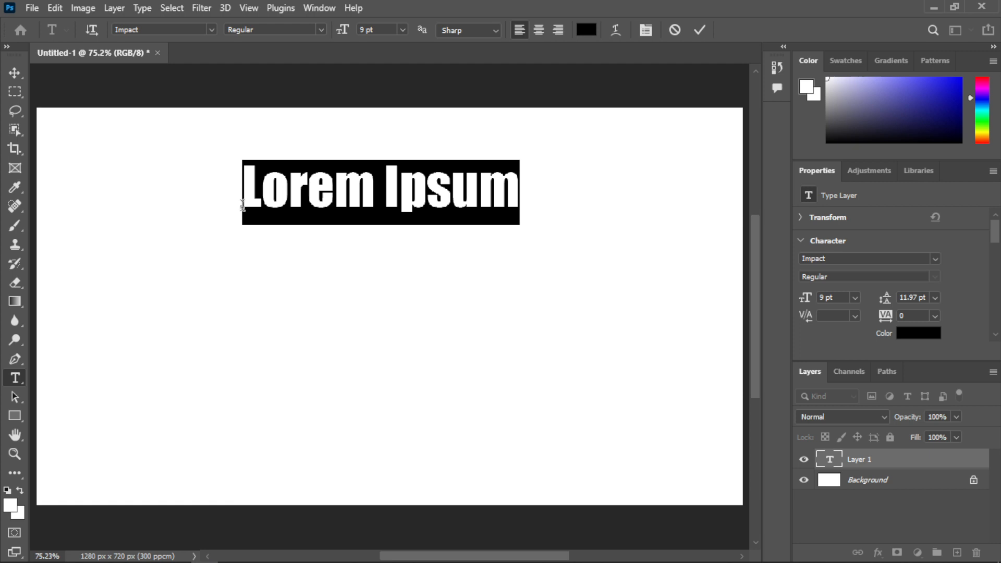
type("MOTION")
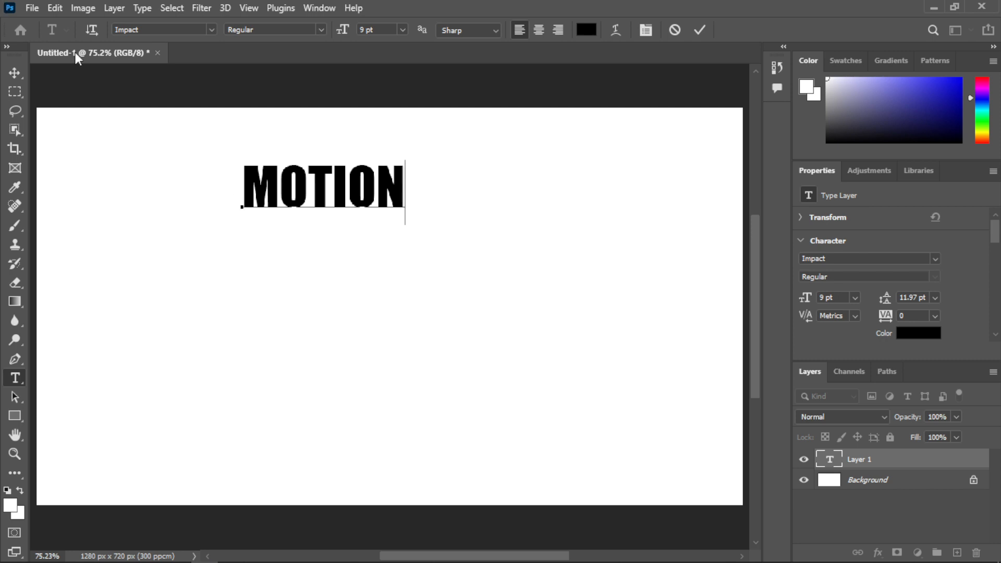
left_click(19, 75)
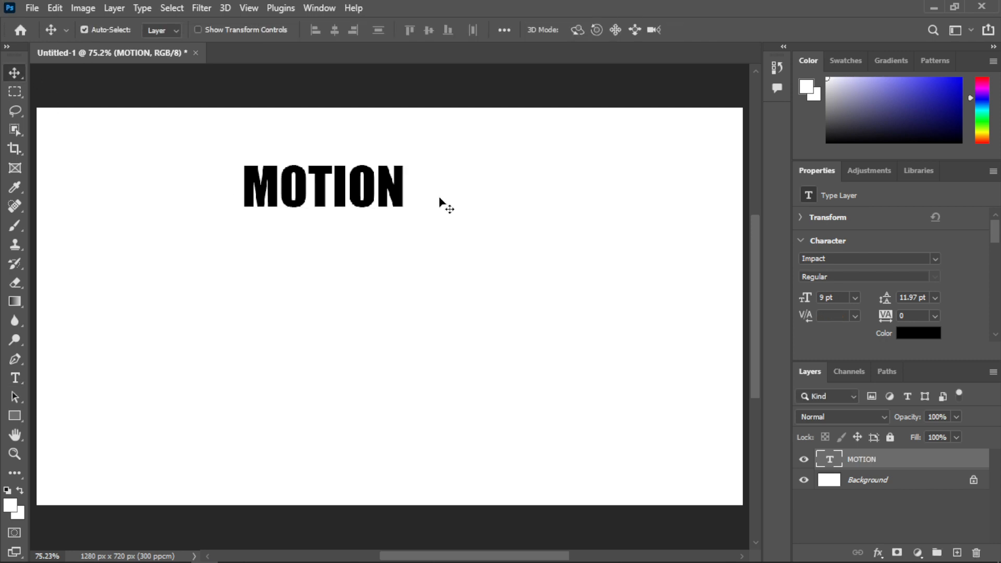
Scale the MOTION text proportionally to about 285% and place it in the middle of the canvas
key("ctrl+t")
left_click_drag(405, 224, 639, 376)
left_click_drag(514, 195, 444, 281)
left_click_drag(398, 314, 422, 301)
left_click_drag(608, 388, 651, 427)
left_click_drag(503, 324, 480, 324)
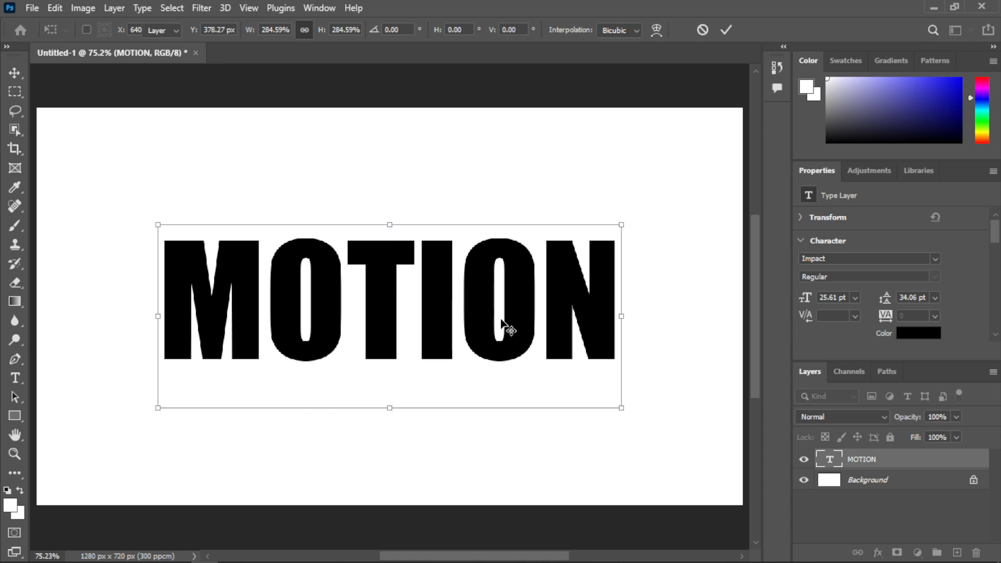
key("Return")
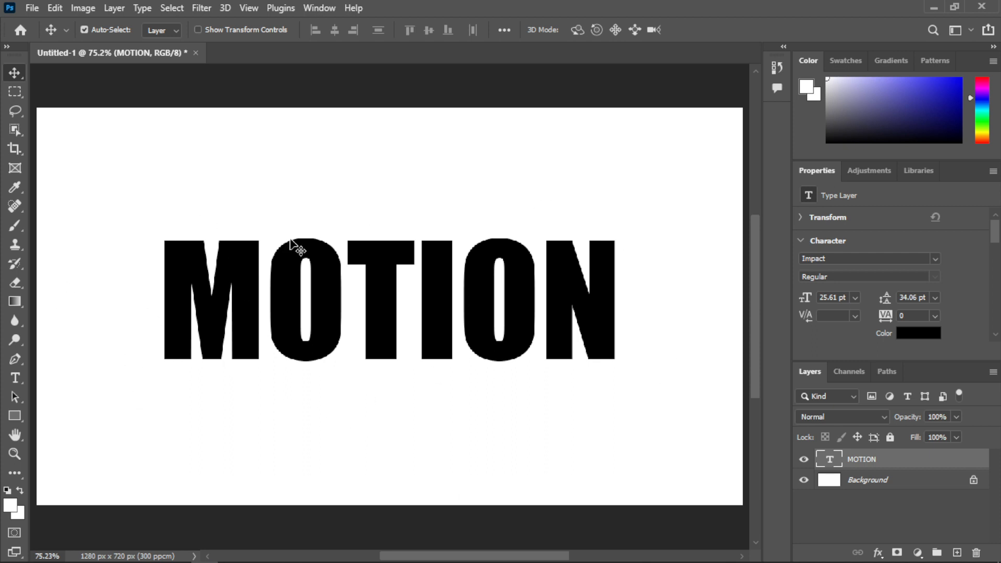
Convert the MOTION text layer to a smart object and duplicate it
right_click(871, 459)
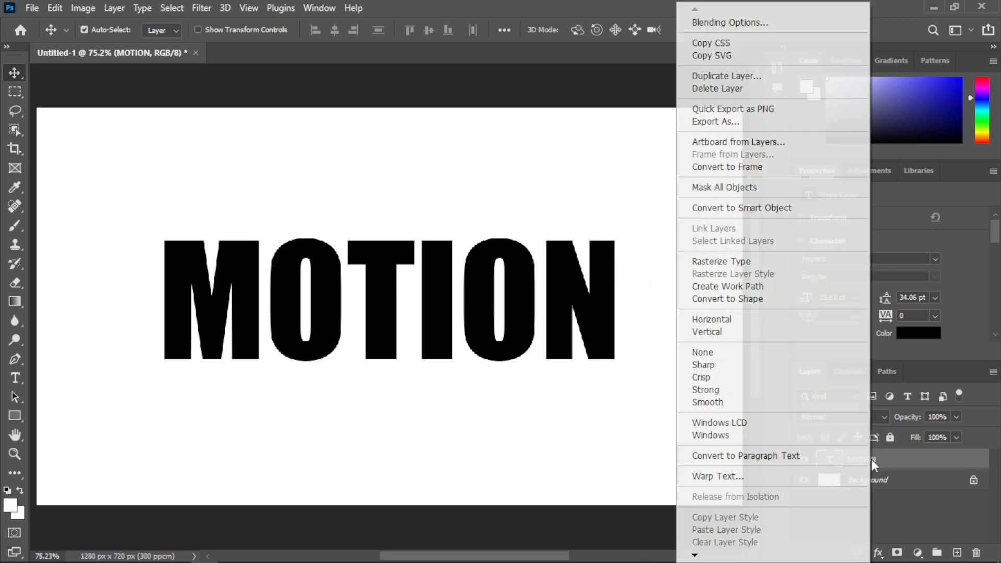
left_click(756, 209)
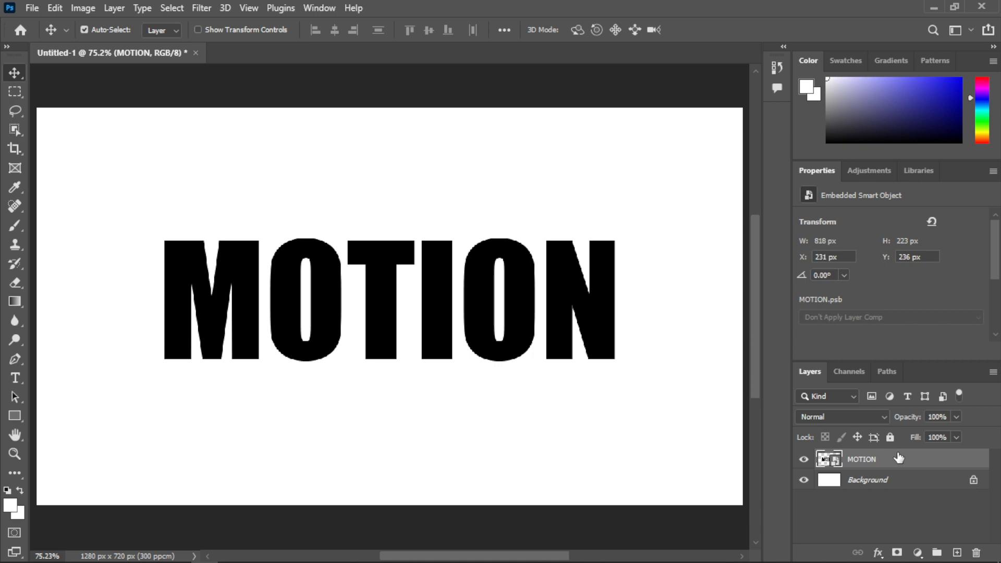
key("ctrl")
key("ctrl+j")
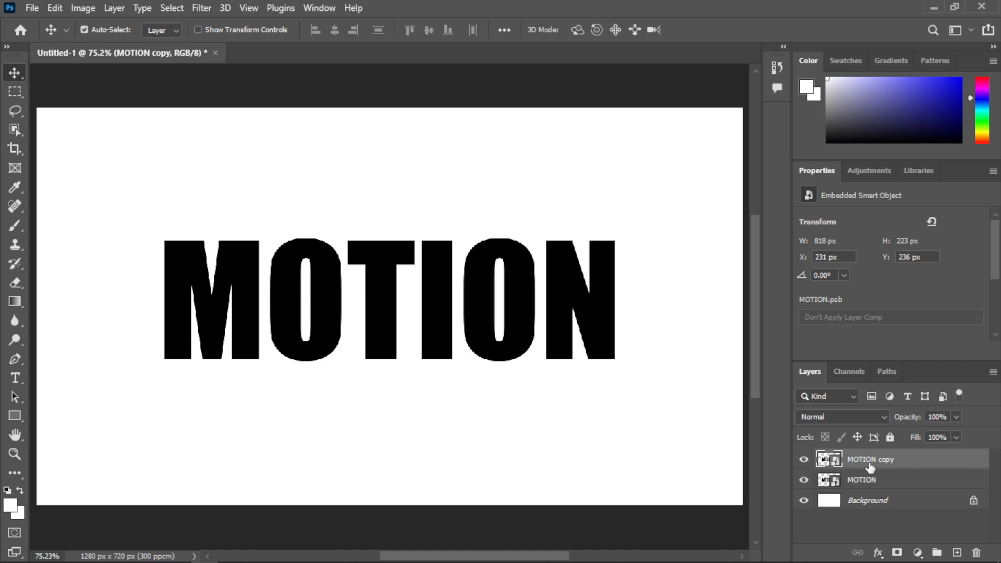
Rename the upper MOTION copy layer as oRIGIONAL and the lower MOTION layer as Effect
double_click(866, 461)
type("oRIGIONAL")
key("Return")
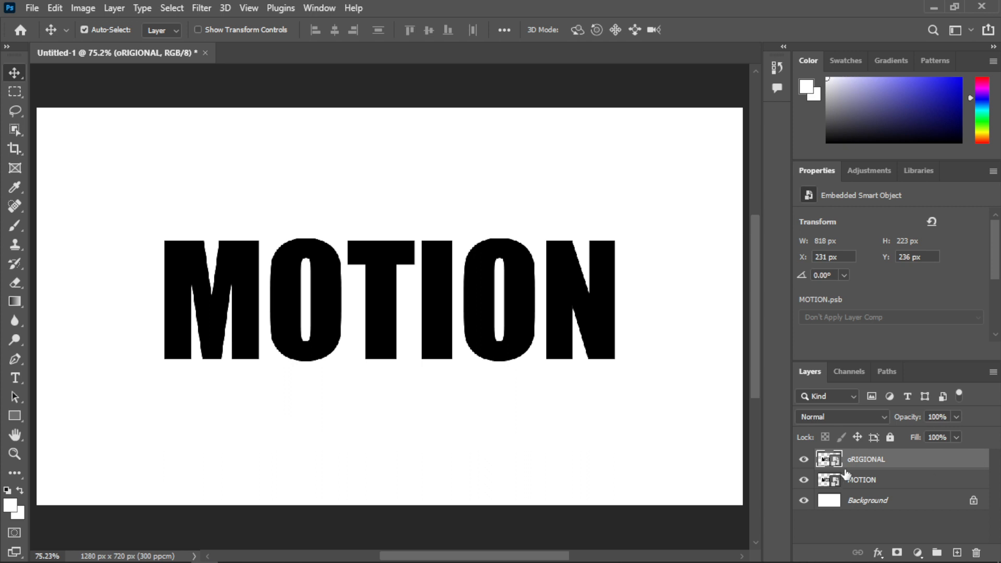
left_click(867, 487)
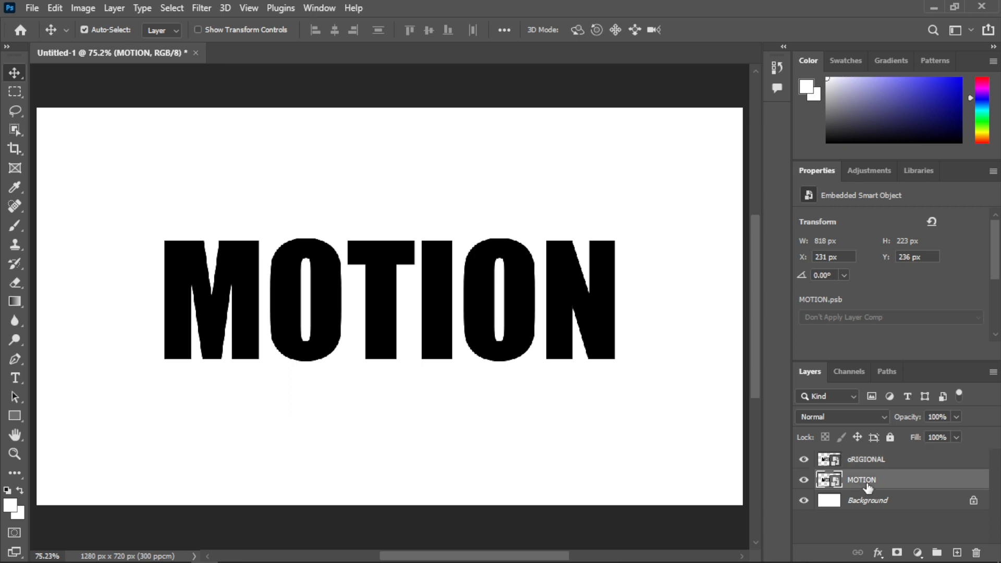
double_click(867, 481)
type("Effect")
key("Return")
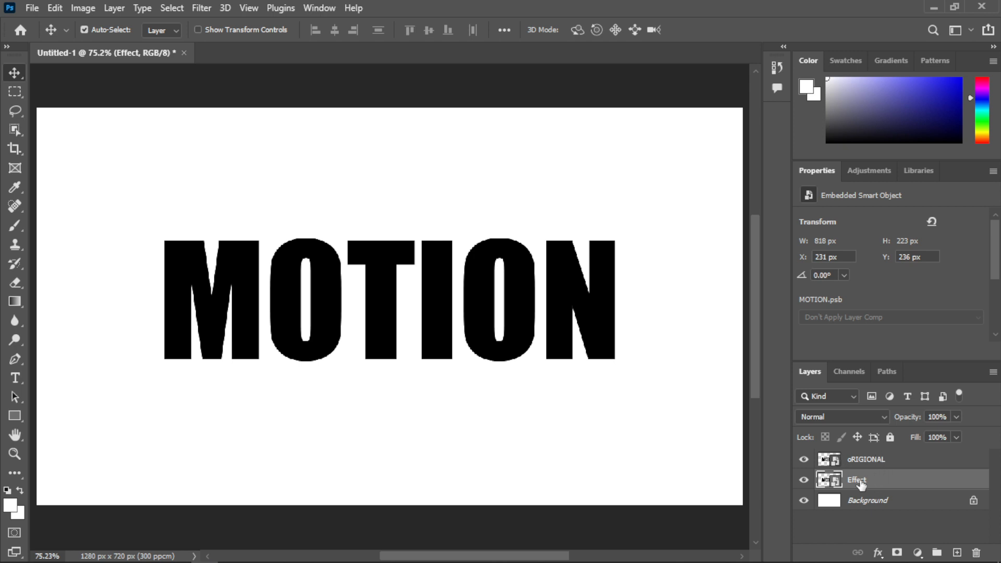
Open the Motion Blur filter for the Effect layer and try a distance of 200 pixels
left_click(197, 11)
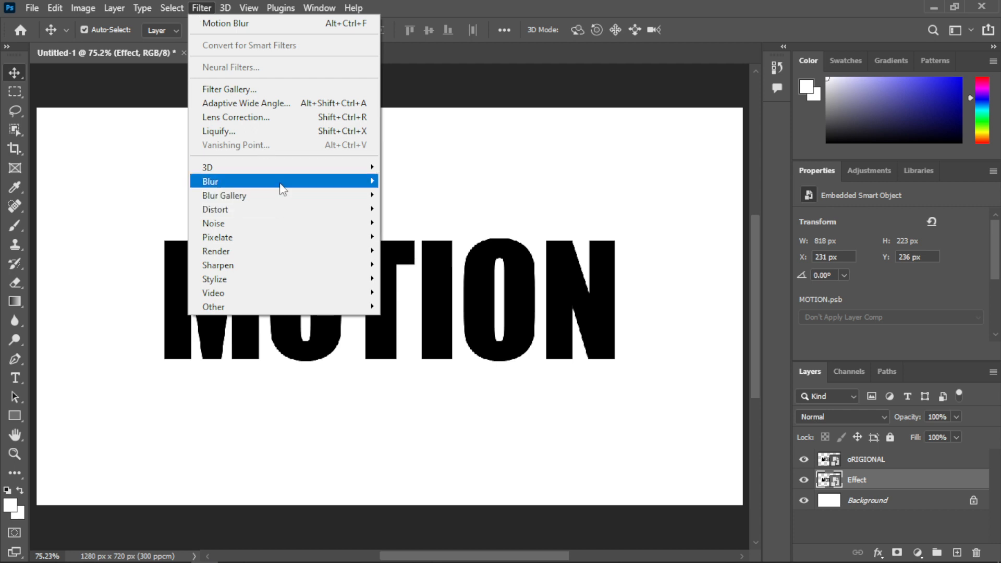
mouse_move(282, 183)
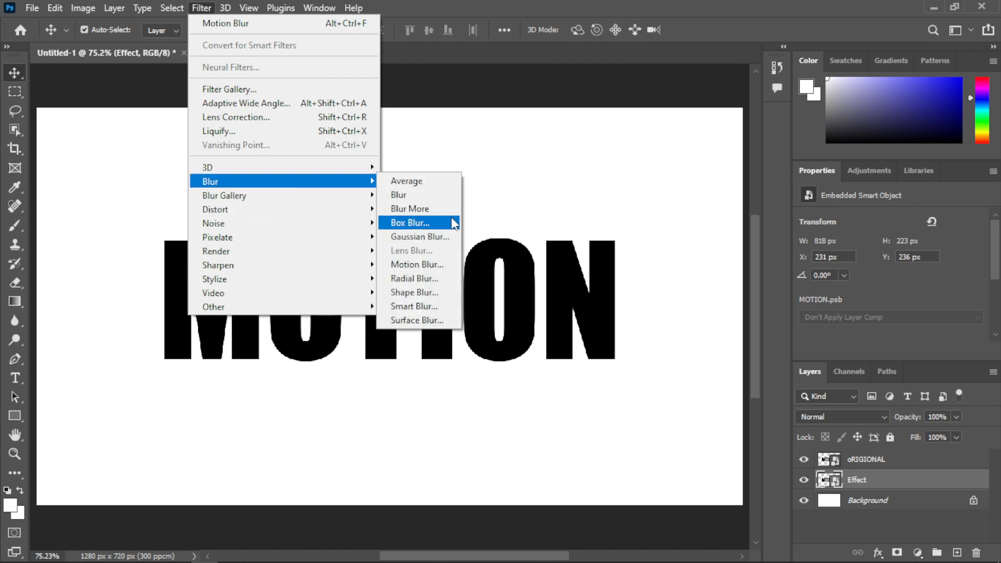
left_click(425, 268)
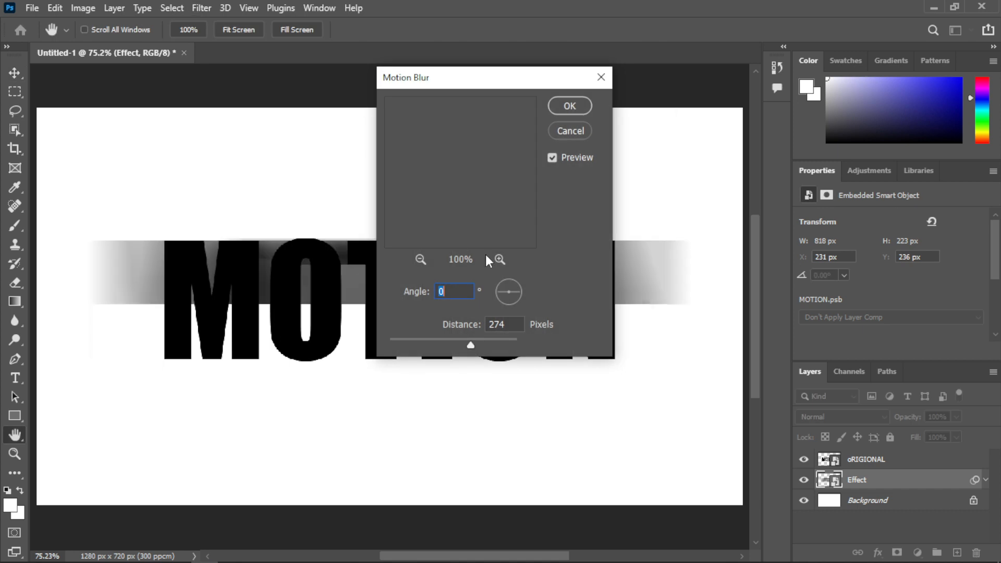
left_click_drag(458, 74, 714, 79)
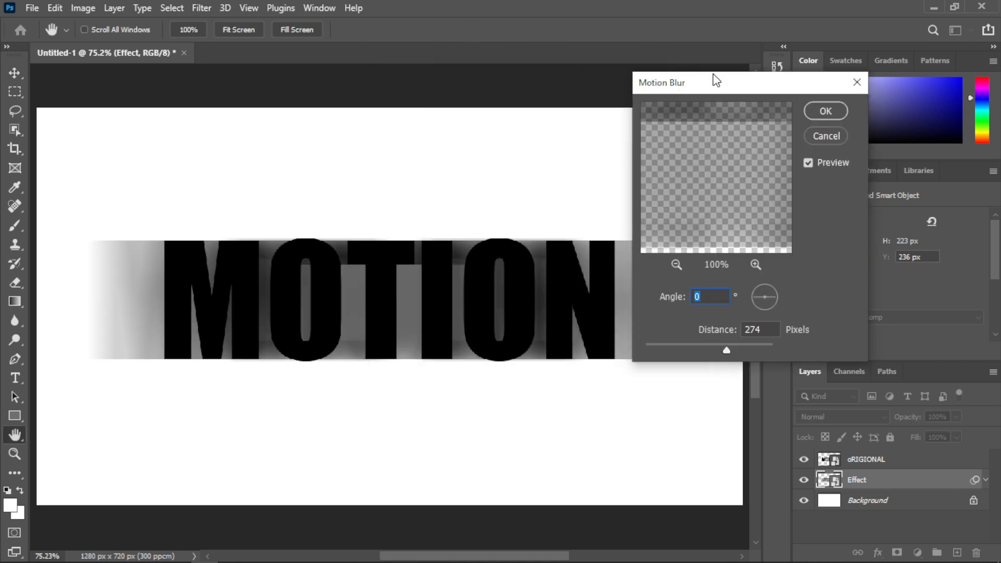
left_click(767, 329)
left_click_drag(769, 330, 674, 324)
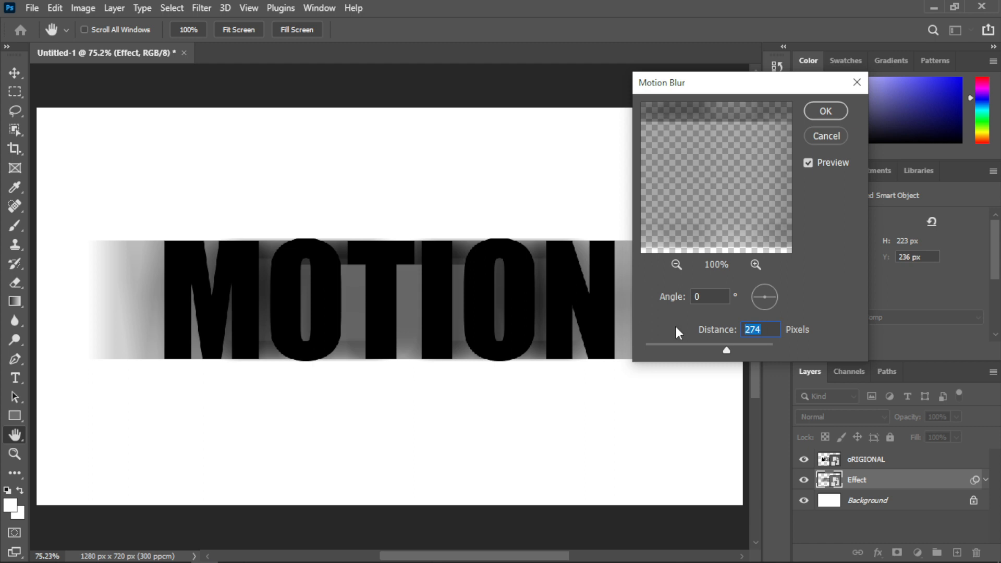
type("200")
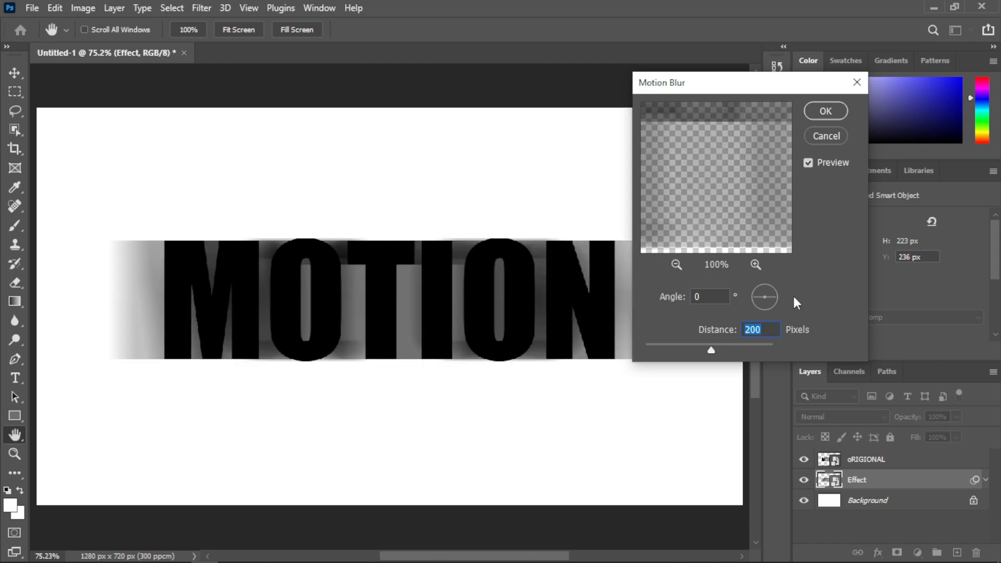
Set the motion blur distance to 150 pixels, keep the angle at 0°, and apply the filter
double_click(700, 296)
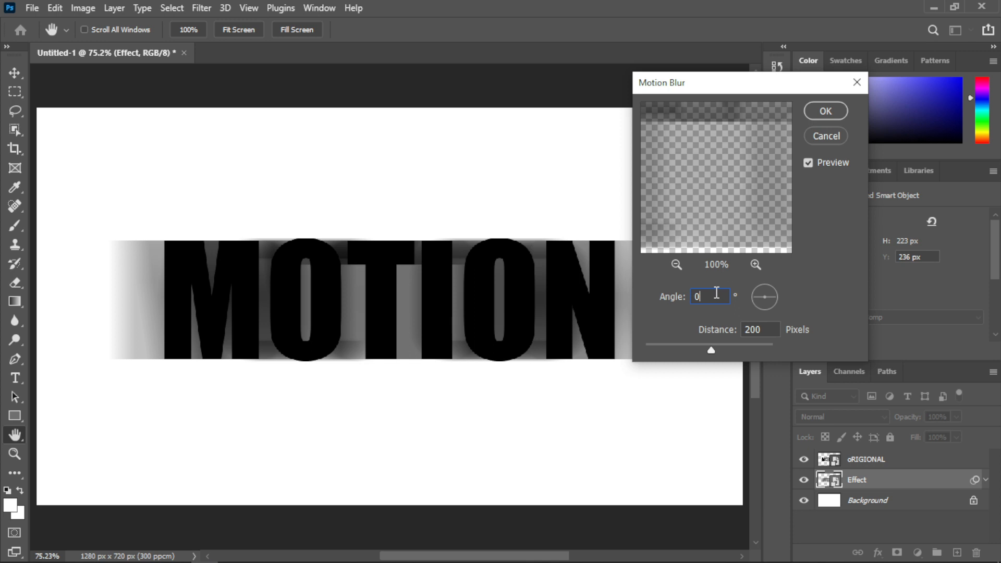
double_click(753, 329)
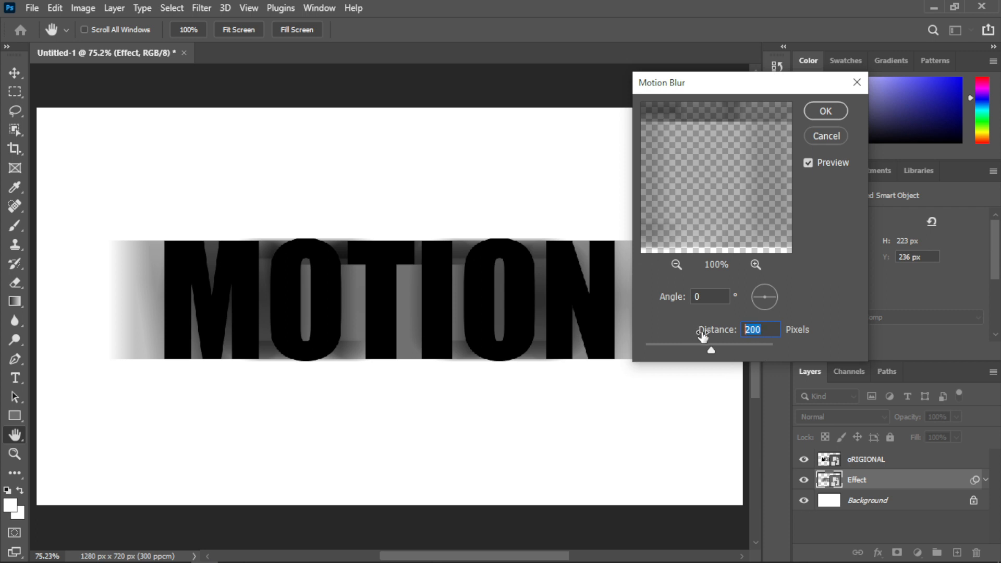
type("150")
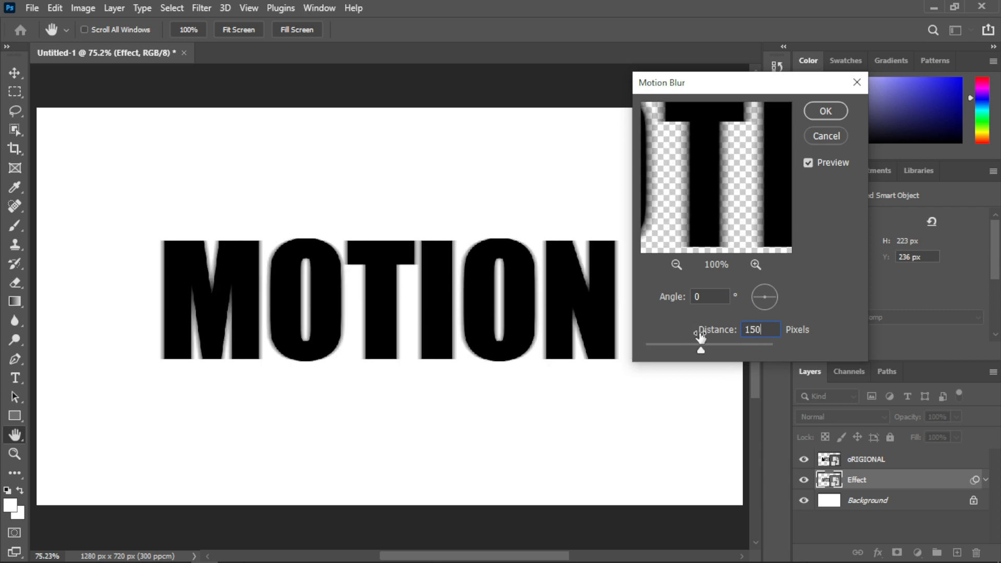
left_click(806, 288)
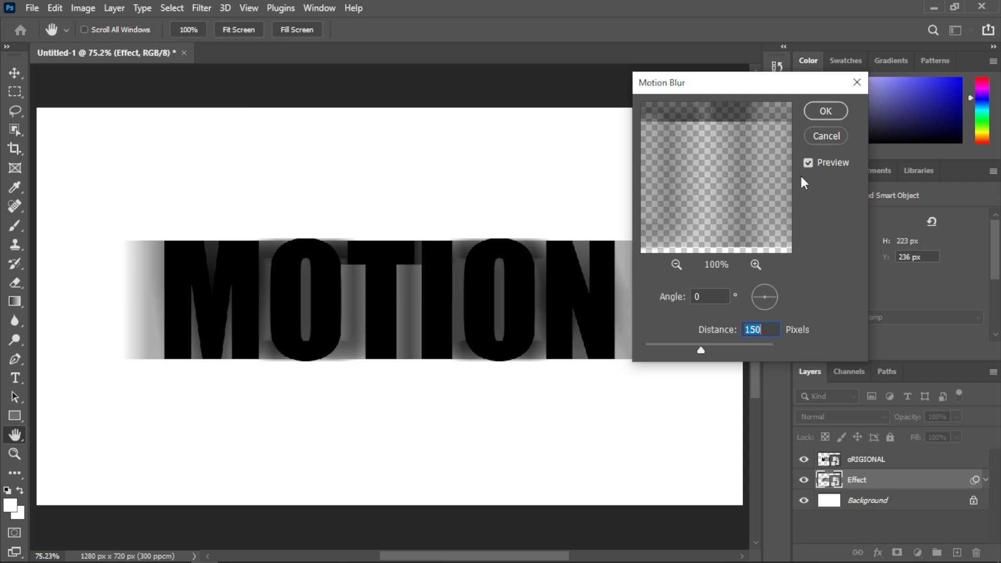
left_click(760, 326)
left_click(816, 112)
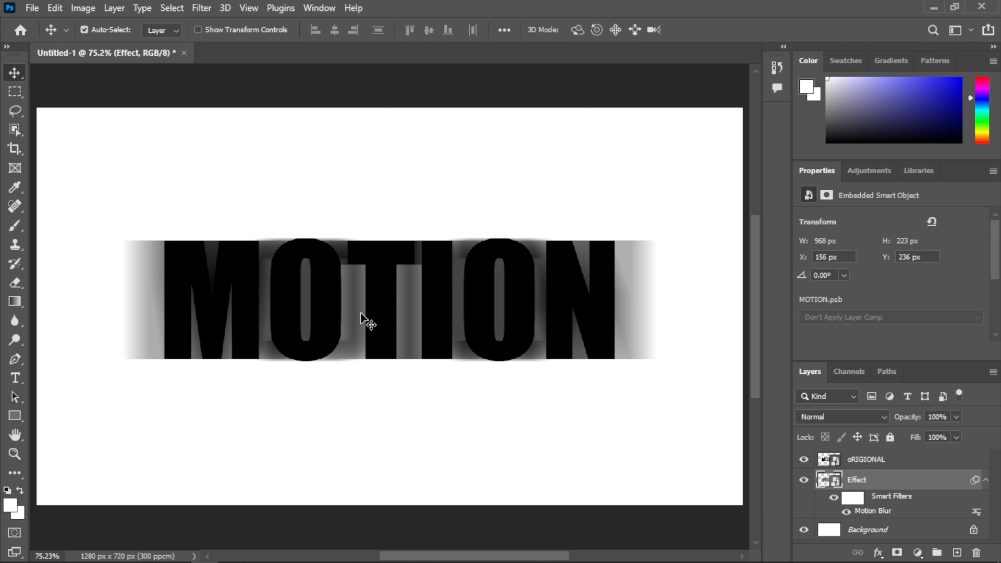
Shift the blurred Effect layer about 47 px to the left behind the sharp text and collapse its smart filter list
left_click_drag(360, 313, 340, 315)
key("Left")
key("Left")
key("Left")
key("Left")
key("Left")
key("Left")
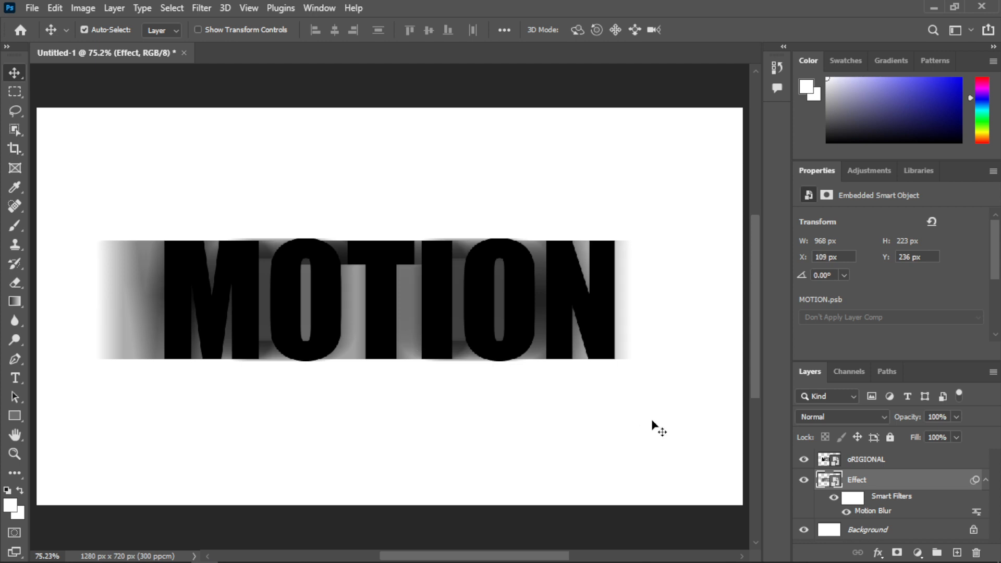
left_click(985, 480)
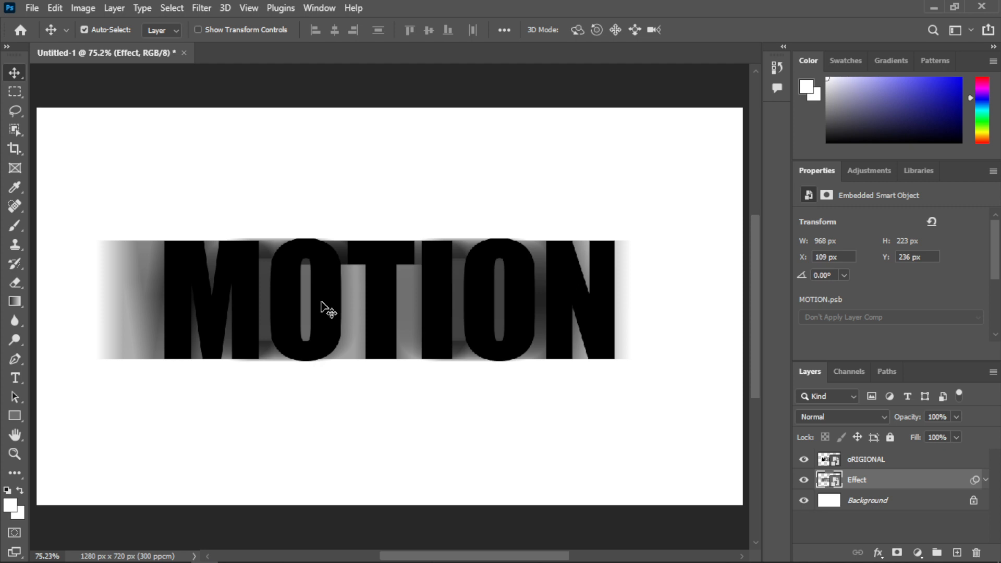
Open the contents of the oRIGIONAL smart object and replace its text with "EFFECT"
left_click(842, 458)
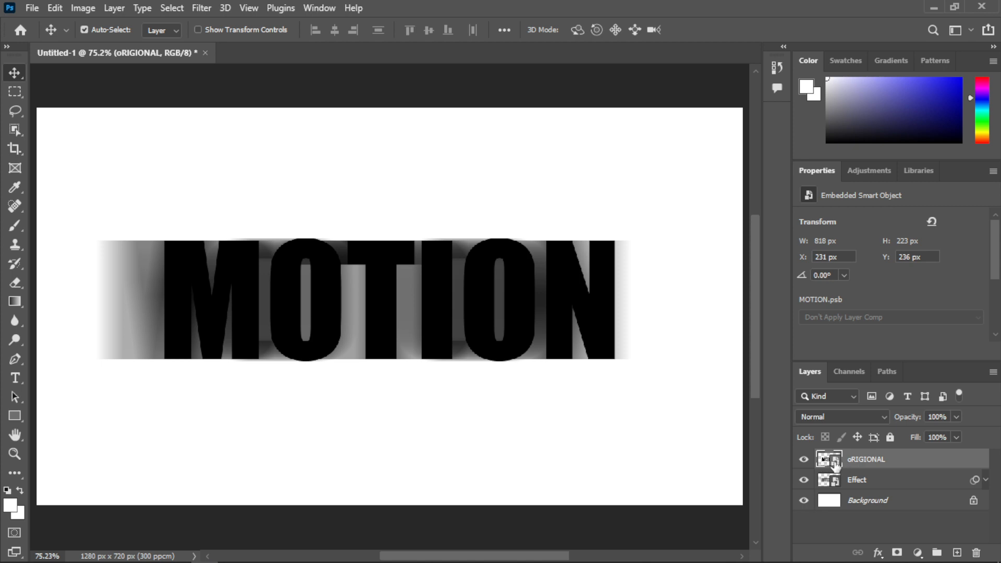
double_click(835, 465)
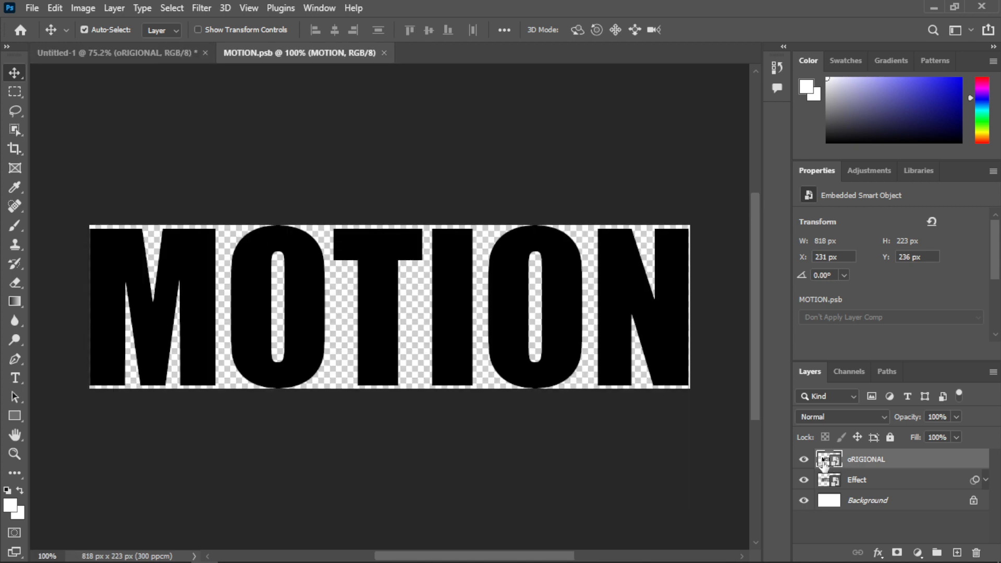
key("t")
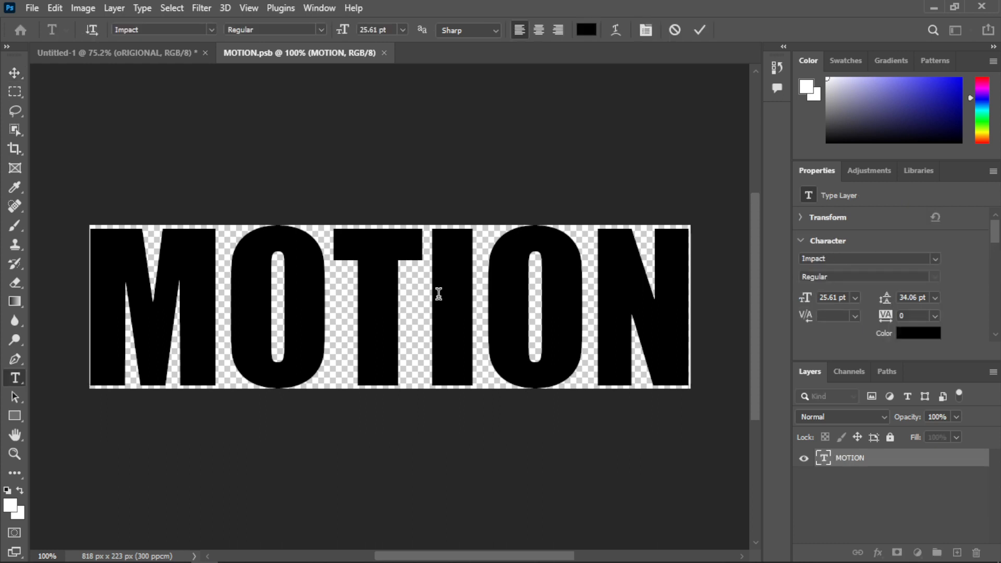
double_click(437, 294)
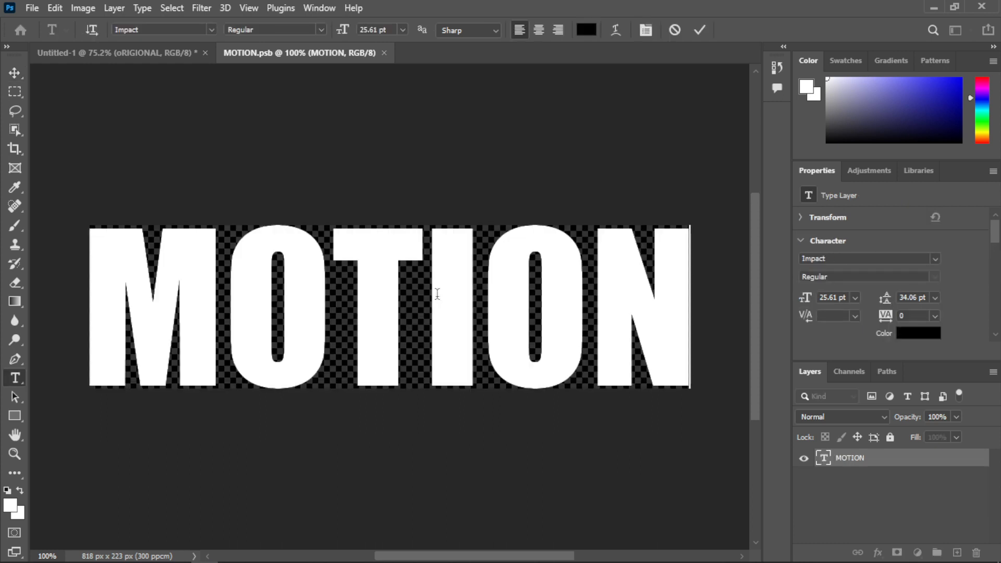
type("EFFECT")
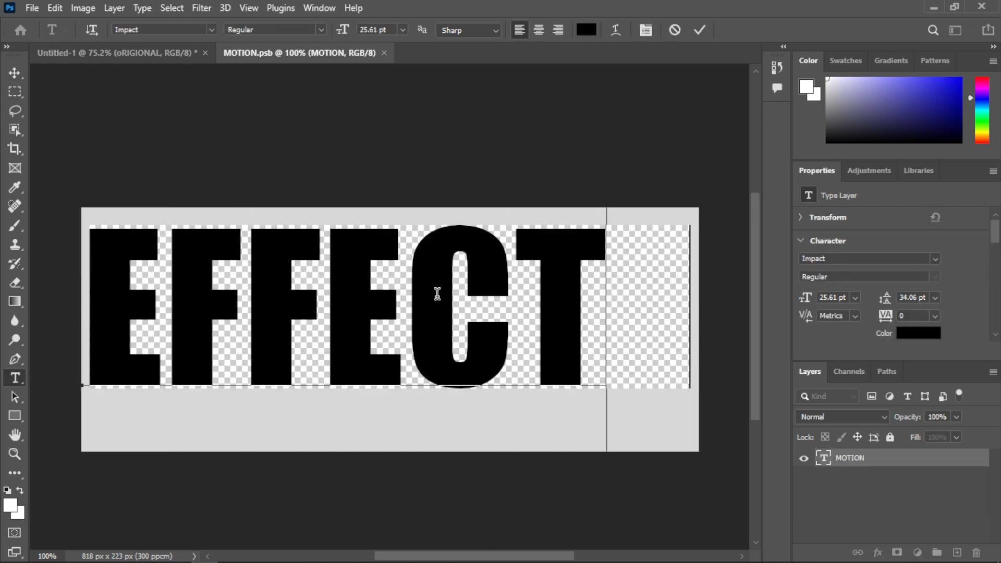
Commit the text edit, save MOTION.psb, and return to the Untitled-1 document
left_click(18, 76)
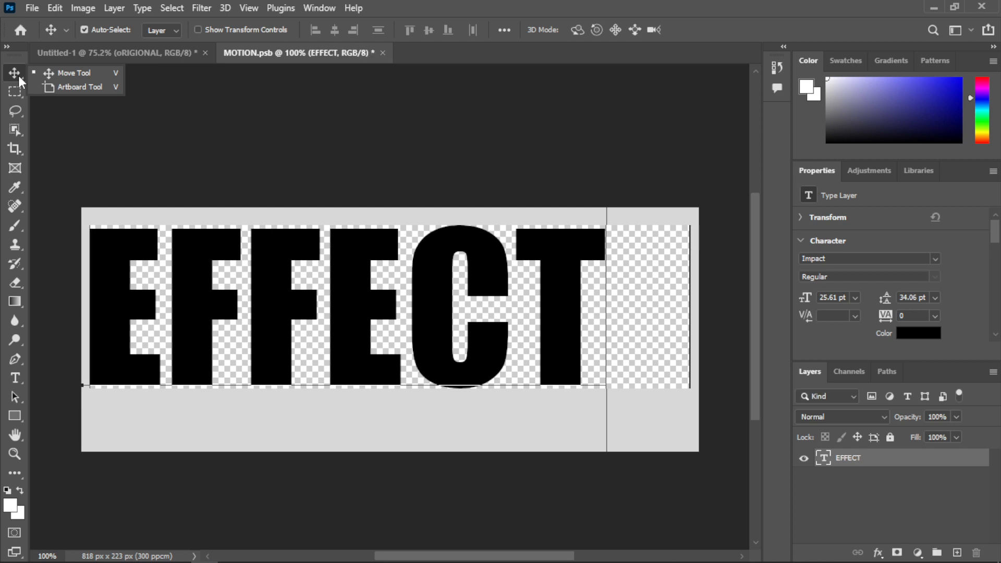
key("ctrl")
key("ctrl+s")
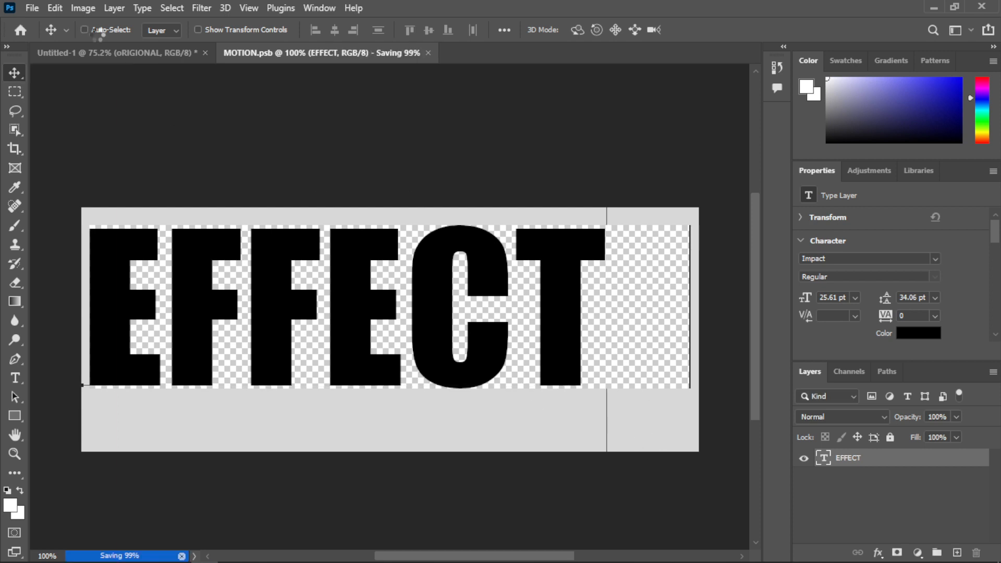
left_click(127, 56)
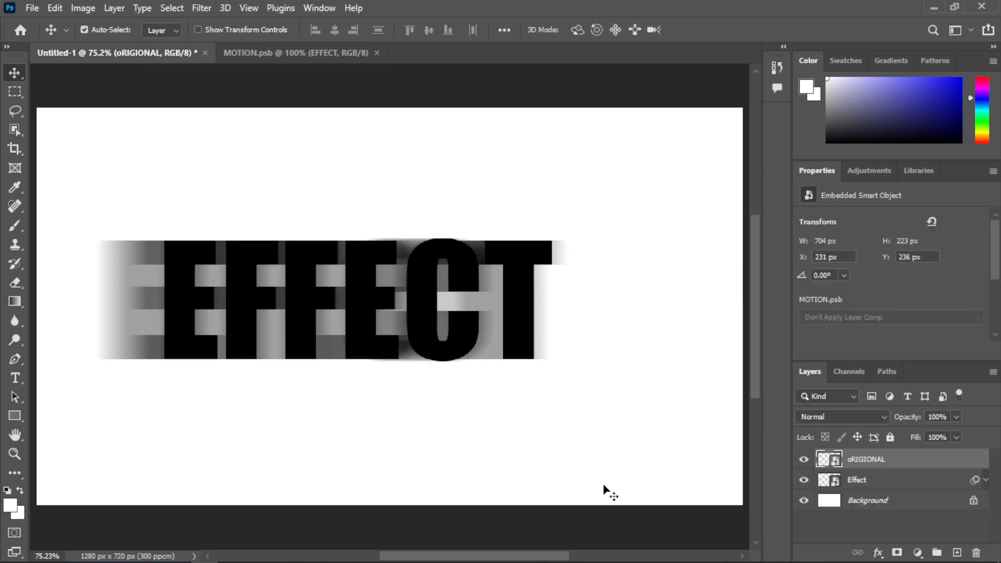